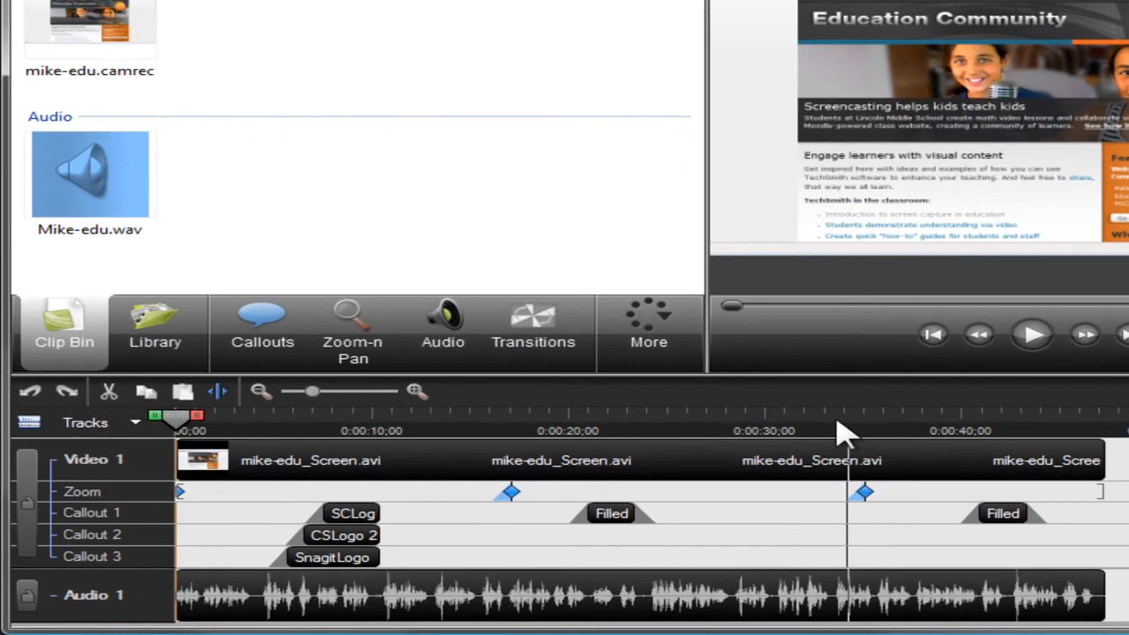
- Shift the SCLogo 3 callout to the right along its track and extend it to end at about 0:00:14
mouse_move(571, 491)
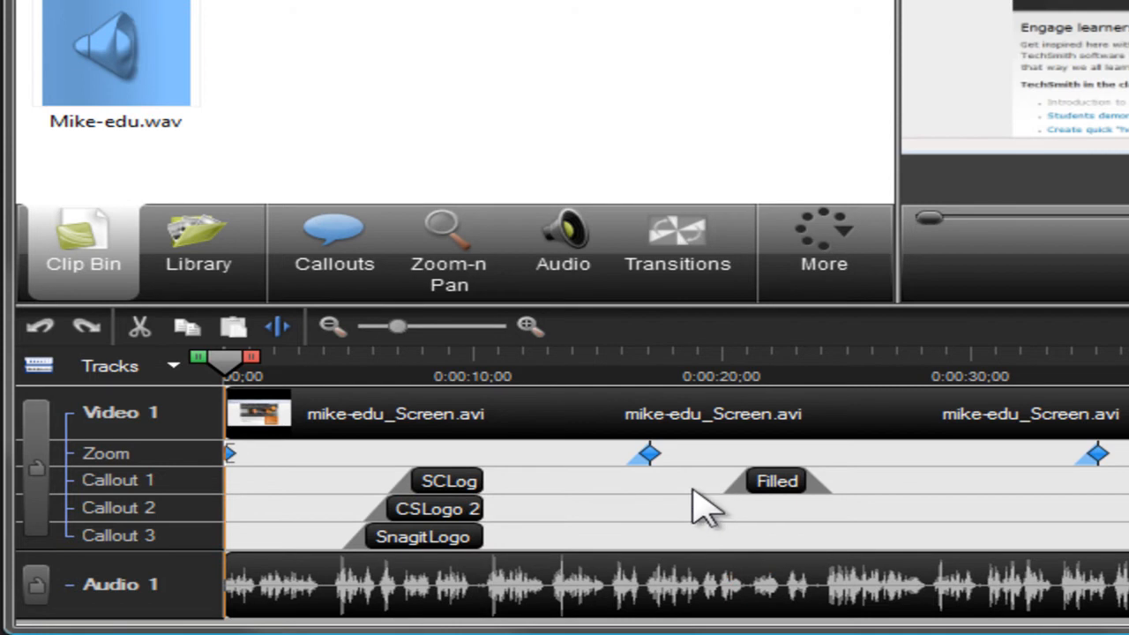
click(528, 328)
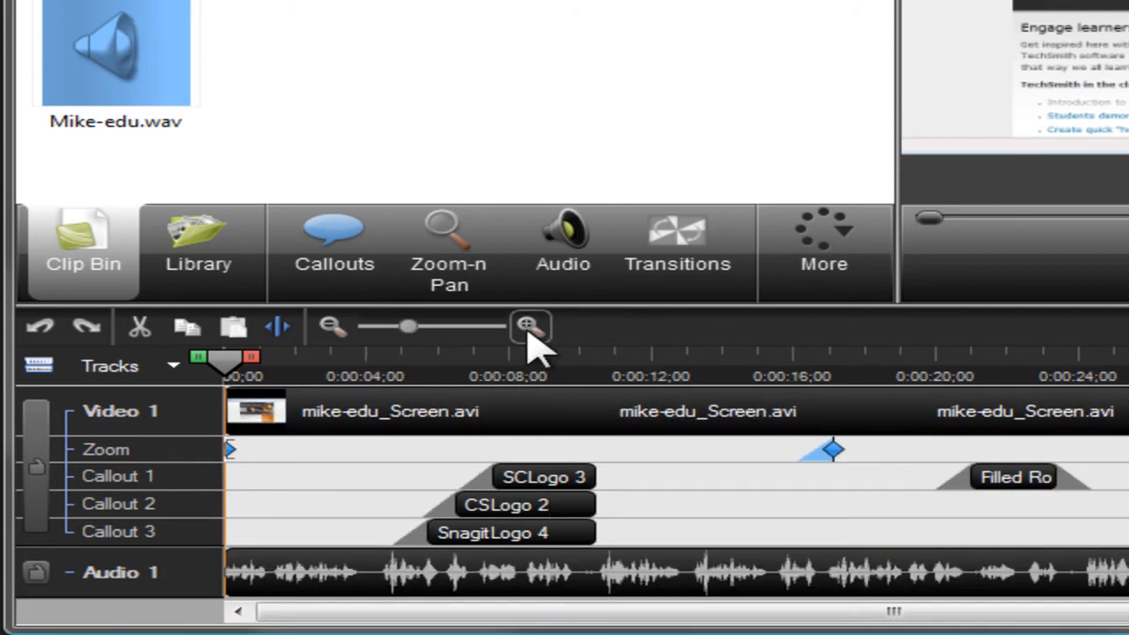
click(528, 328)
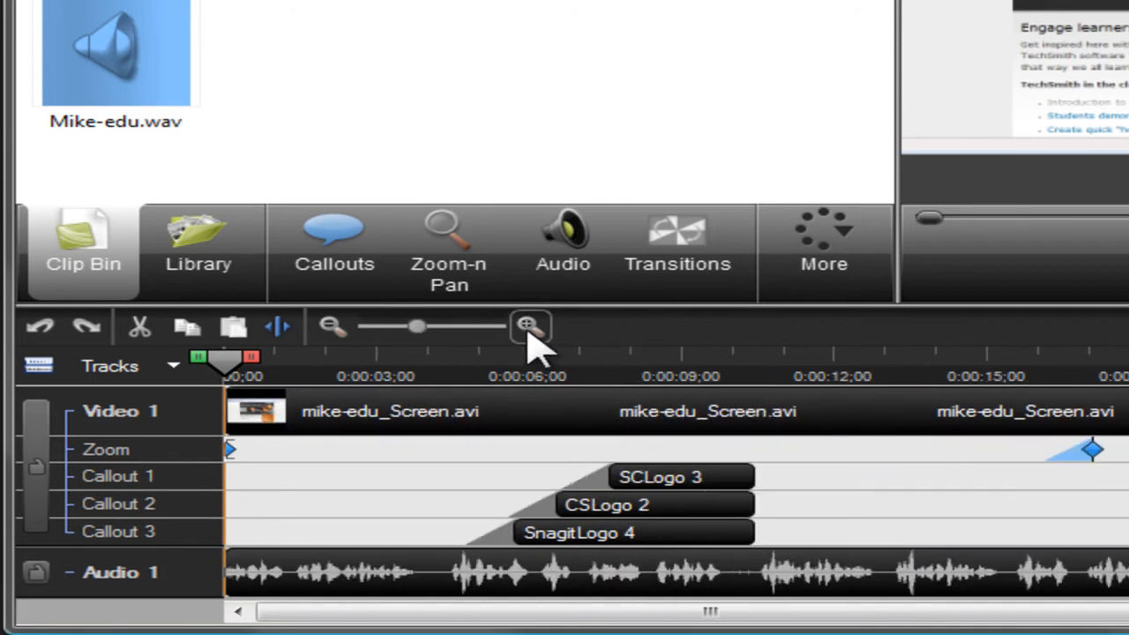
click(338, 336)
click(338, 336)
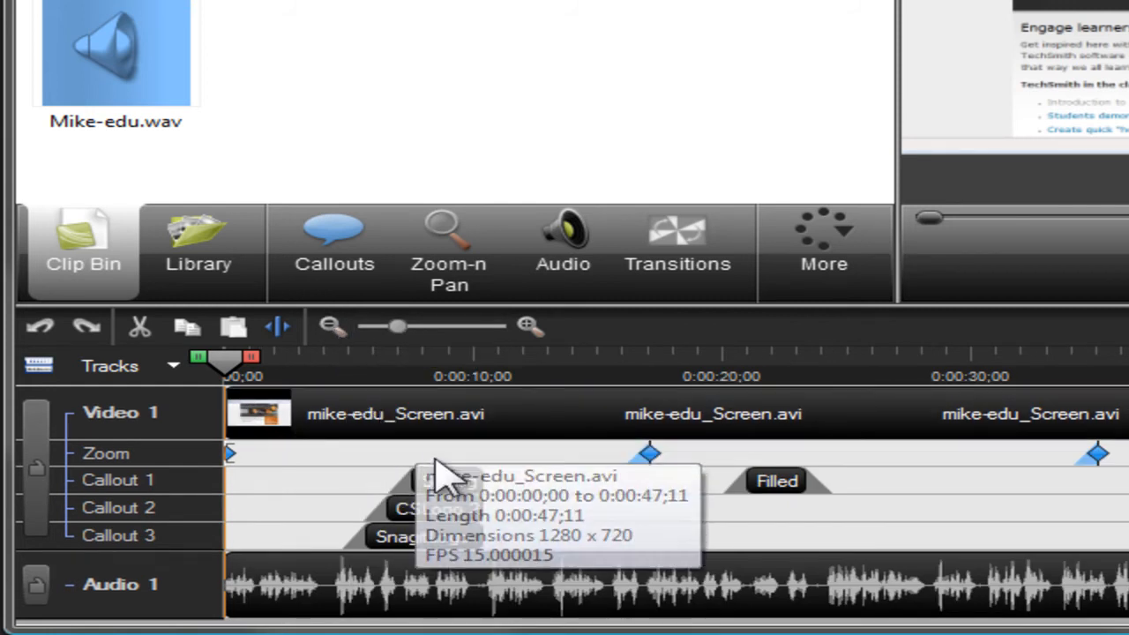
click(470, 494)
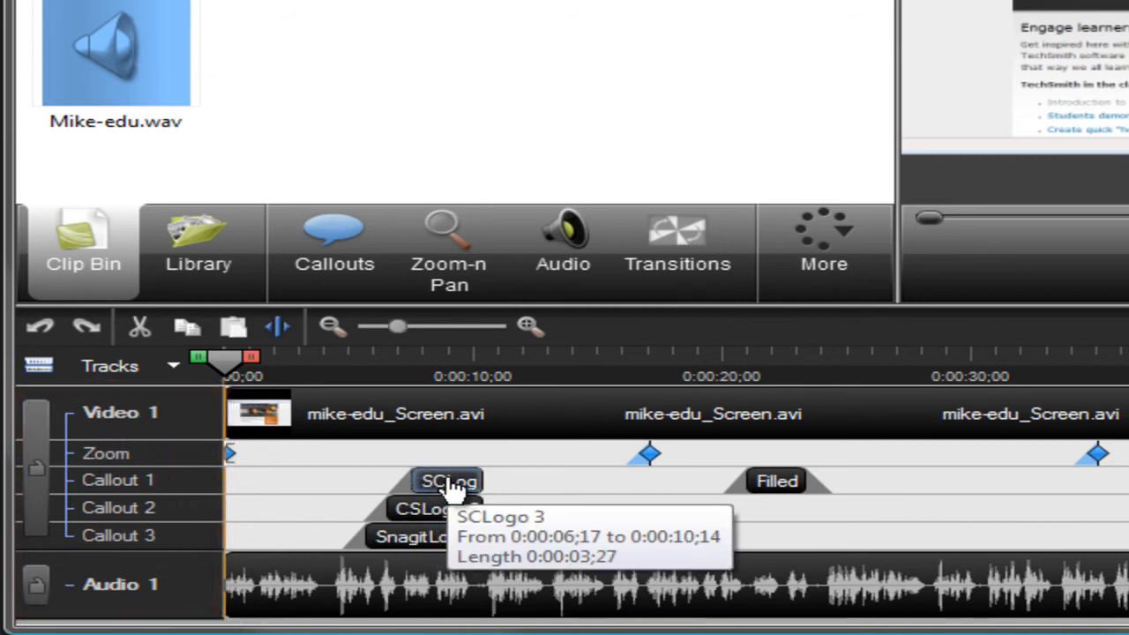
drag(449, 488, 475, 487)
drag(600, 481, 574, 479)
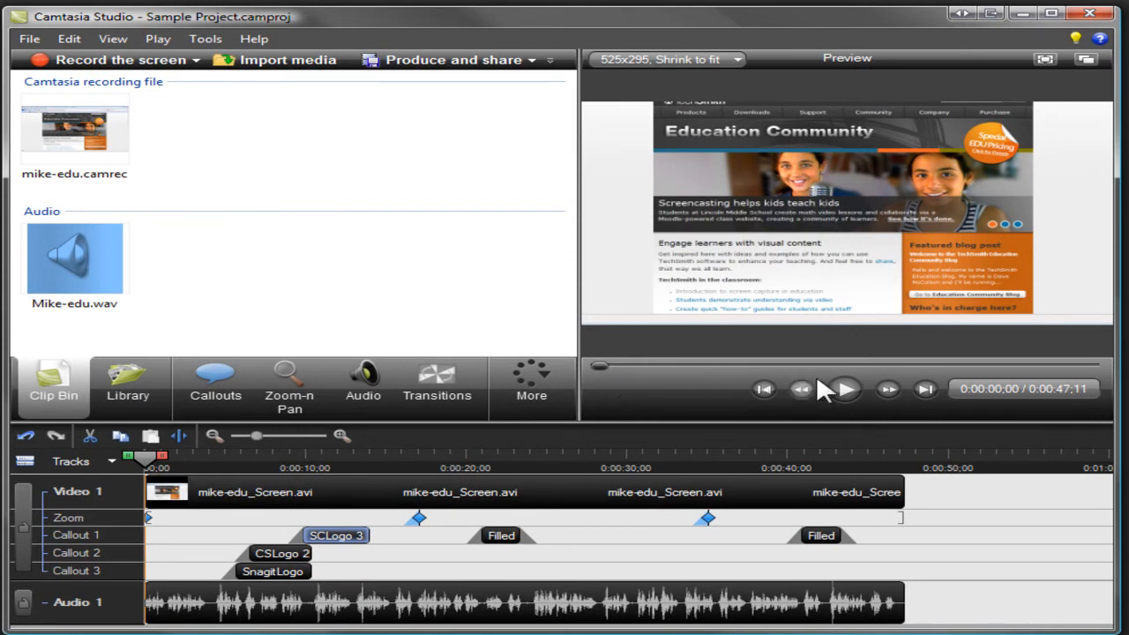
- Preview the video, then select the timeline range from about 0:00:11 to about 0:00:20
click(845, 385)
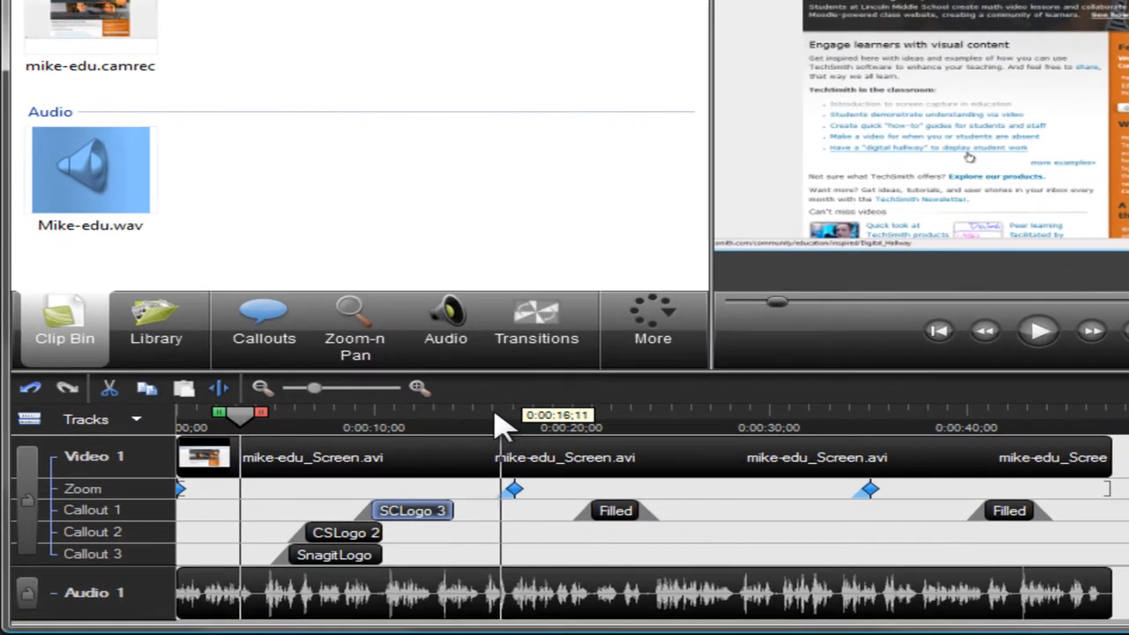
click(466, 433)
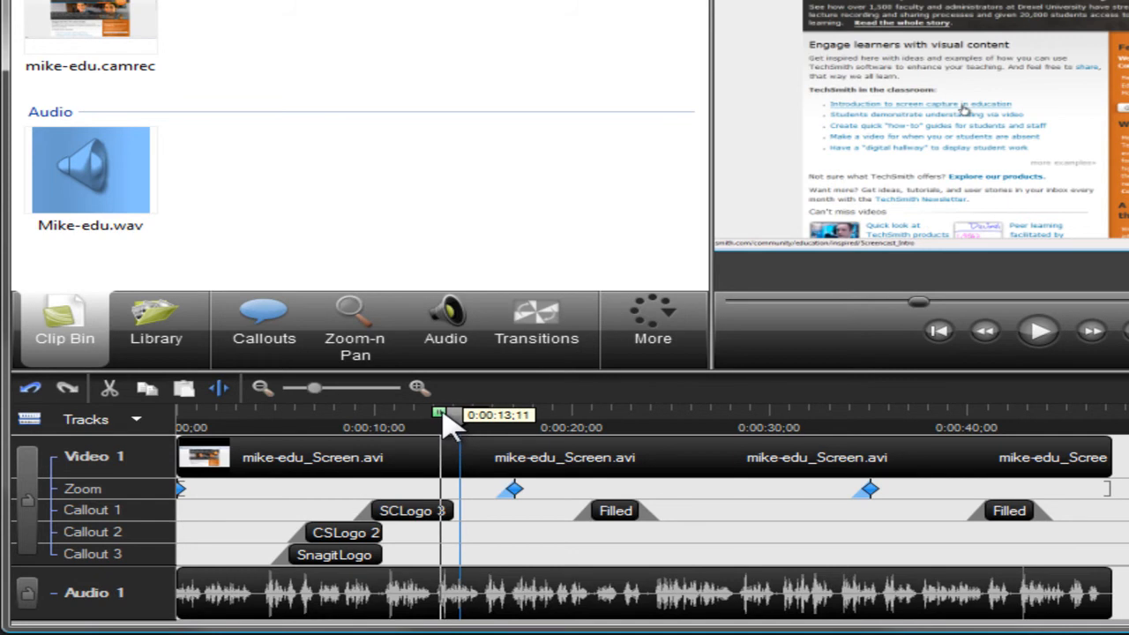
drag(441, 415, 374, 414)
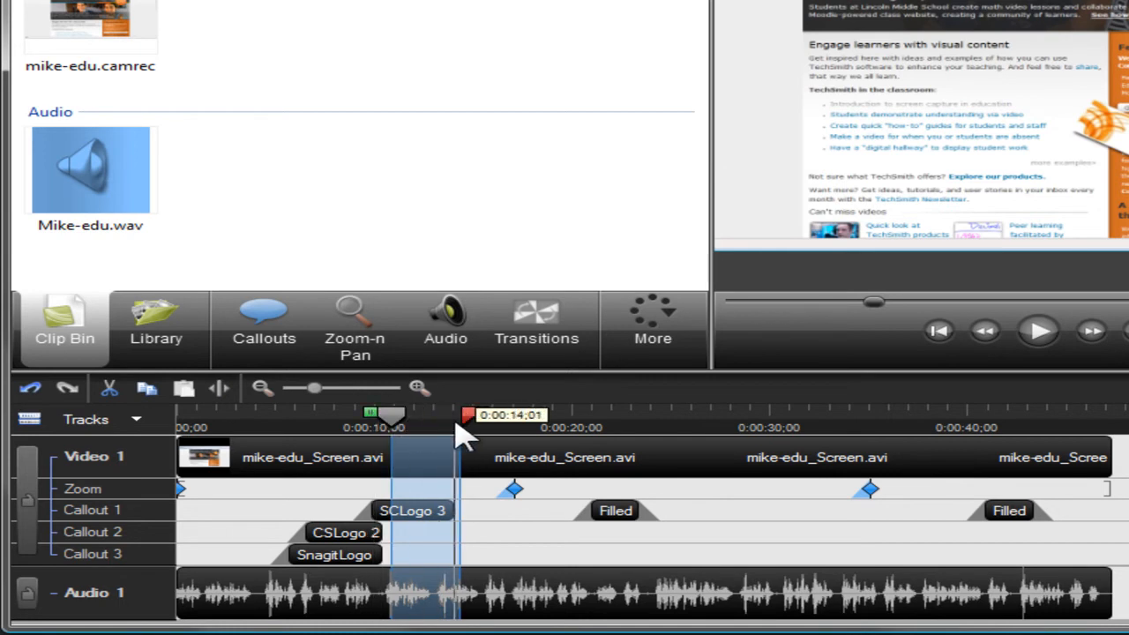
drag(472, 422, 593, 418)
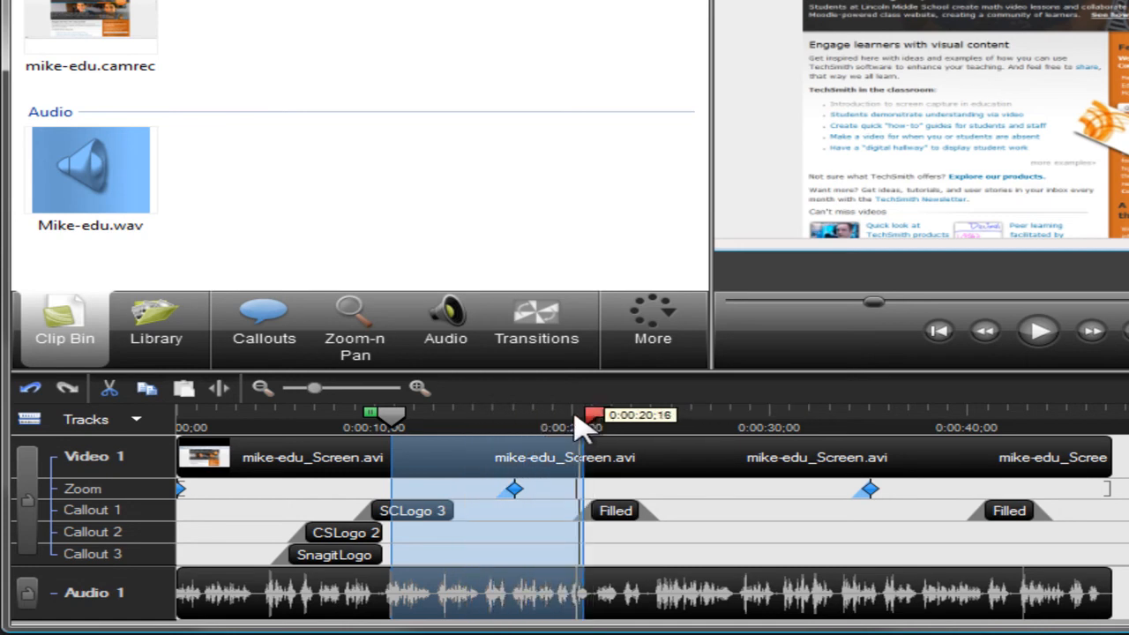
- Collapse the timeline selection and split the video and audio clips at about 0:00:04
click(395, 418)
drag(396, 427, 263, 414)
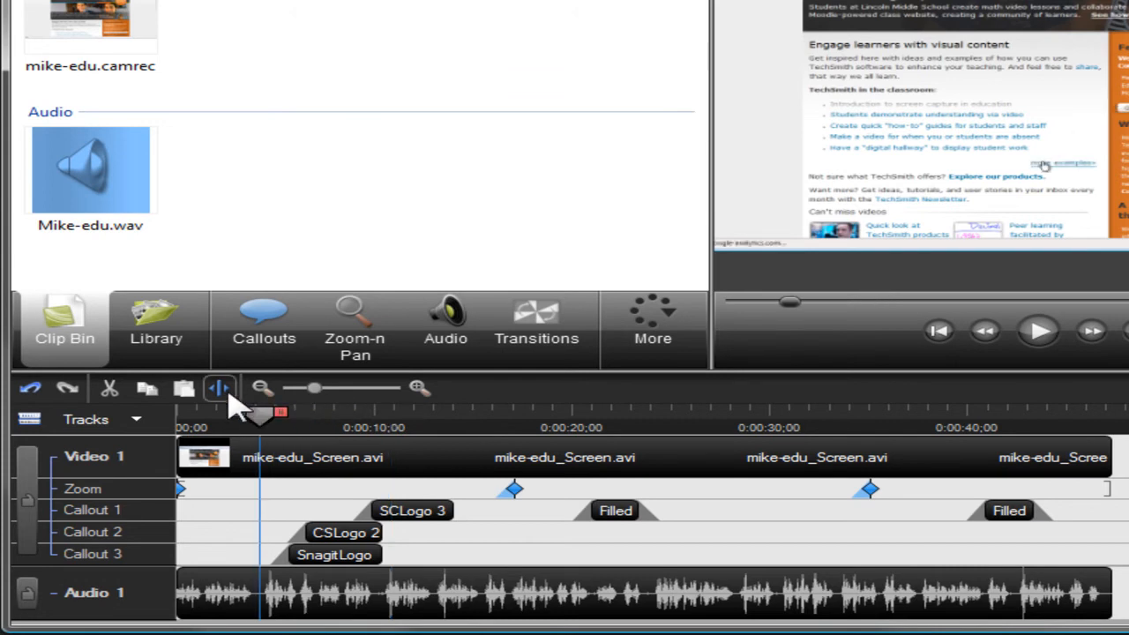
click(231, 397)
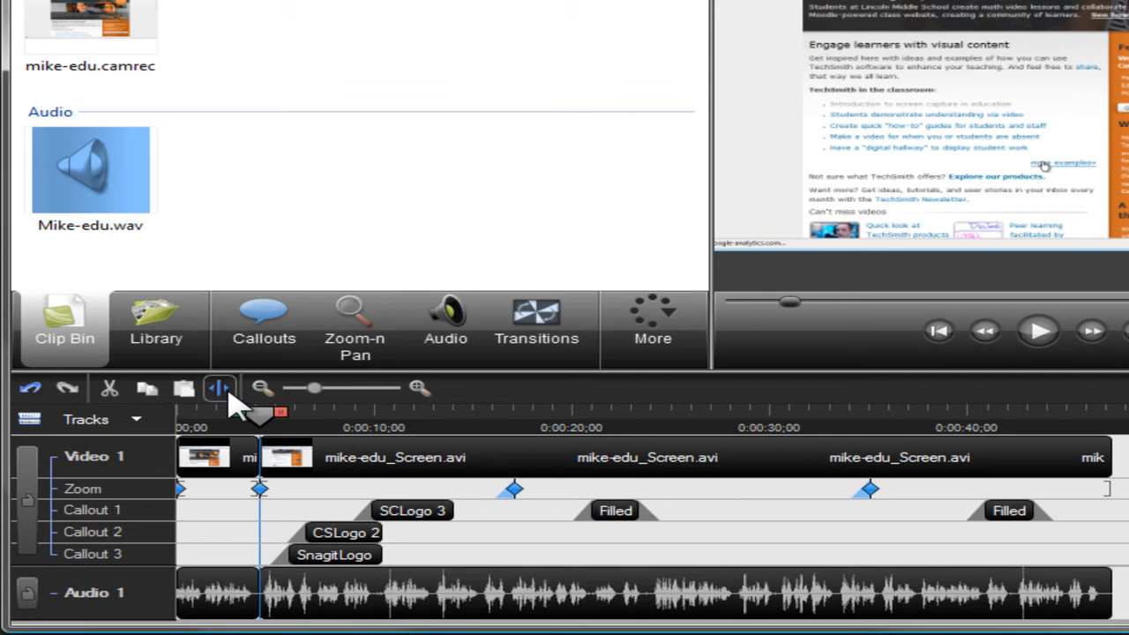
- Cut the range from about 0:00:01 to the split point, then undo the cut
drag(236, 405, 183, 414)
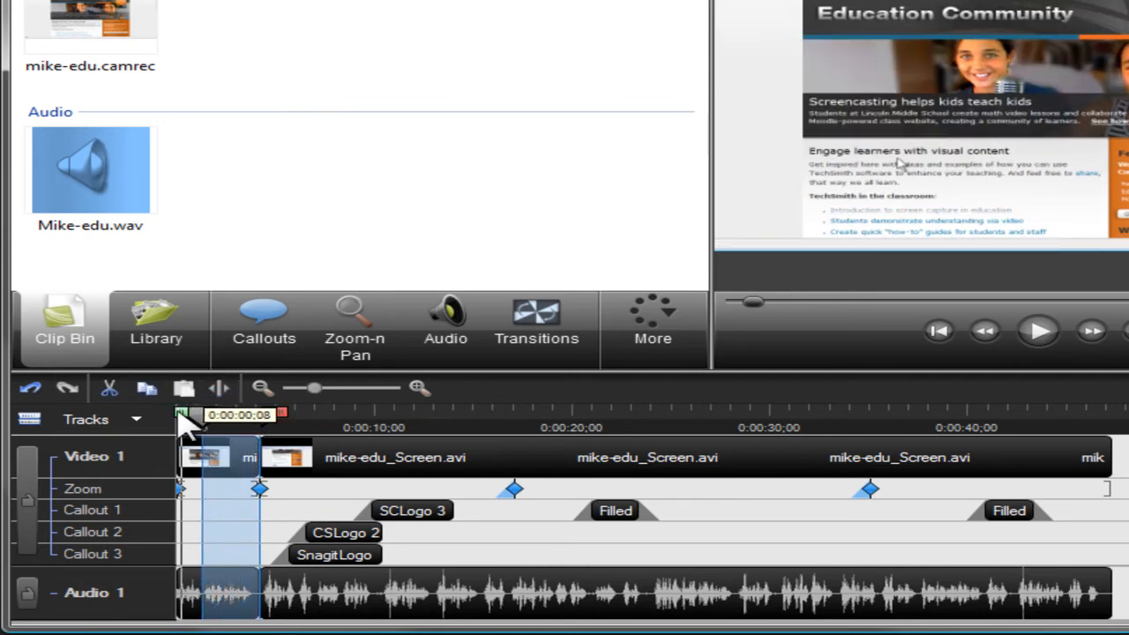
click(107, 390)
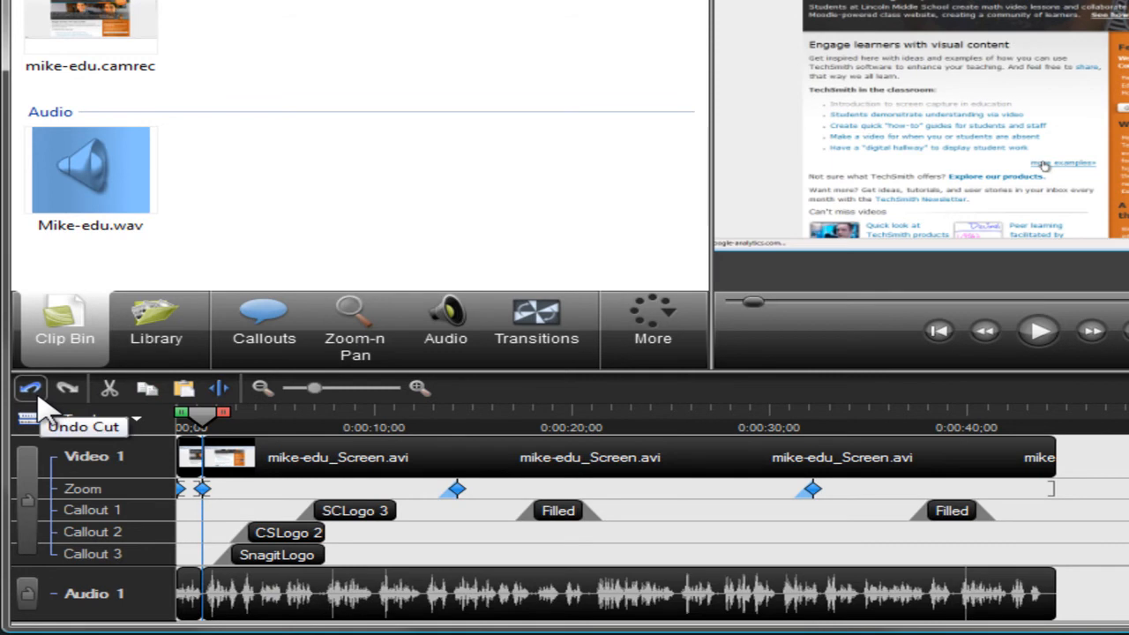
click(32, 390)
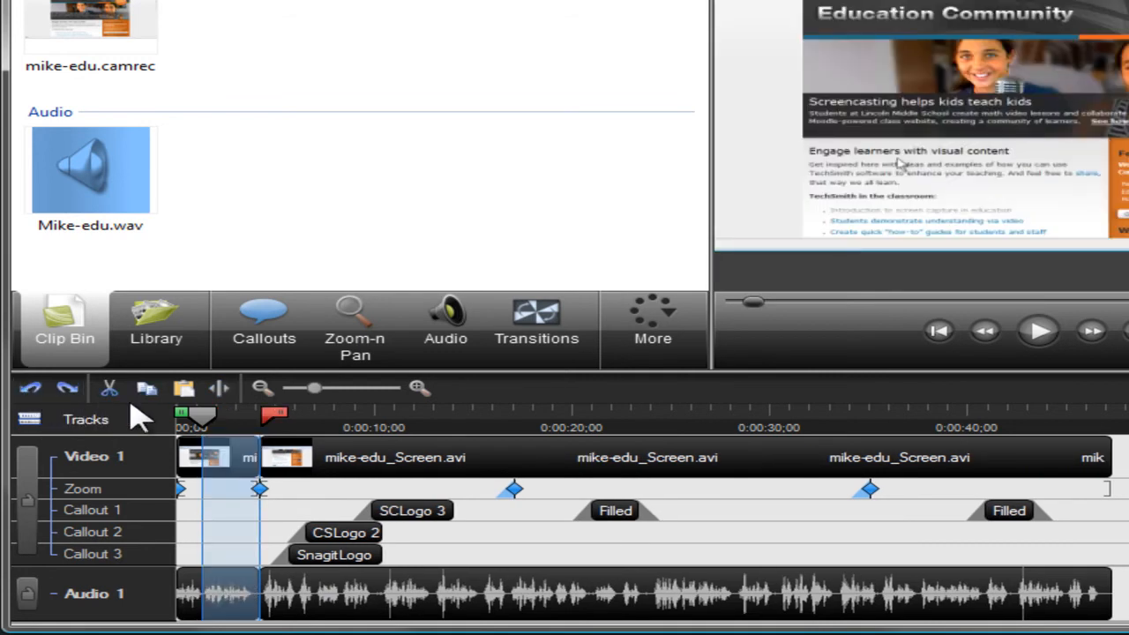
- Place the playhead at about 0:00:06;15 and expand the Rounded Angles folder in the Library
drag(247, 422, 312, 421)
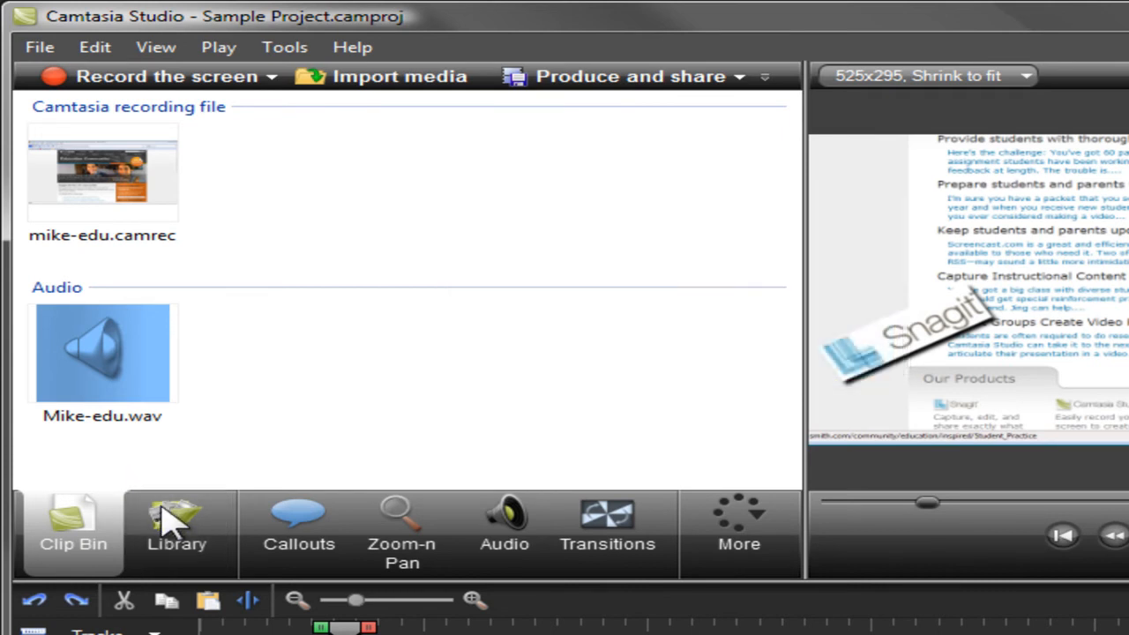
click(163, 516)
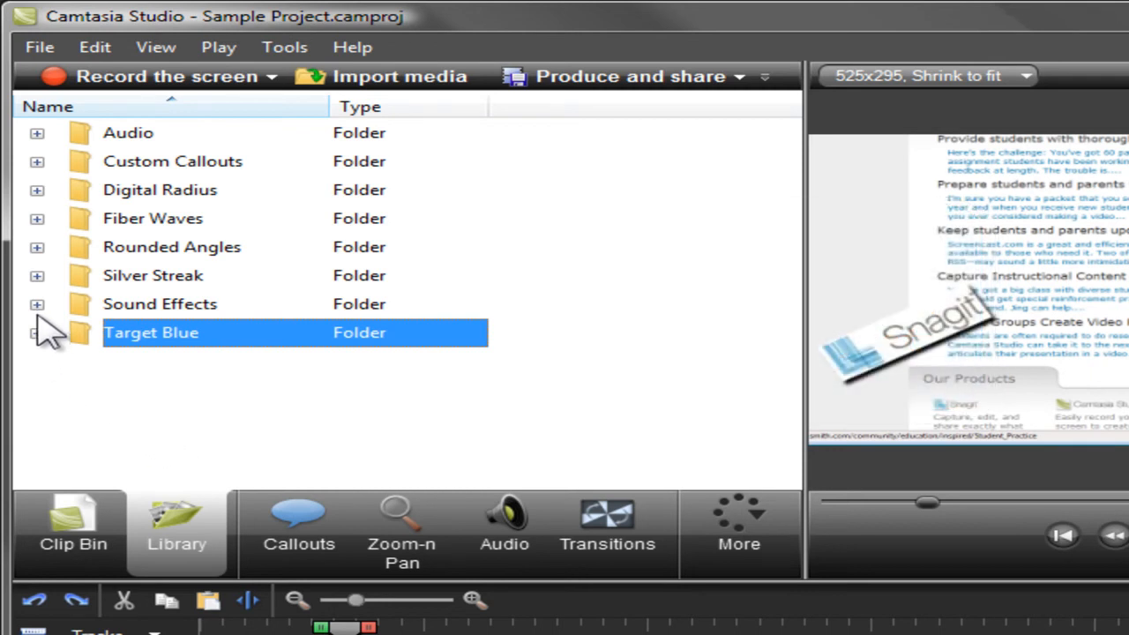
click(36, 248)
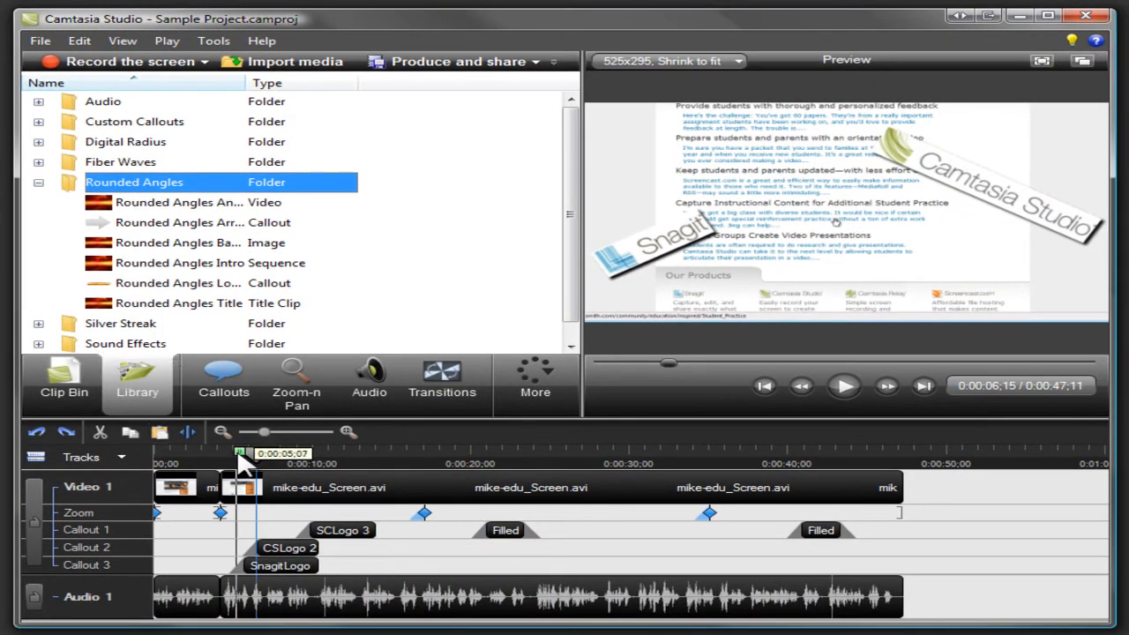
- Select the timeline range from about 0:00:03;25 to 0:00:06;15 and add it to the Library
drag(240, 459, 216, 454)
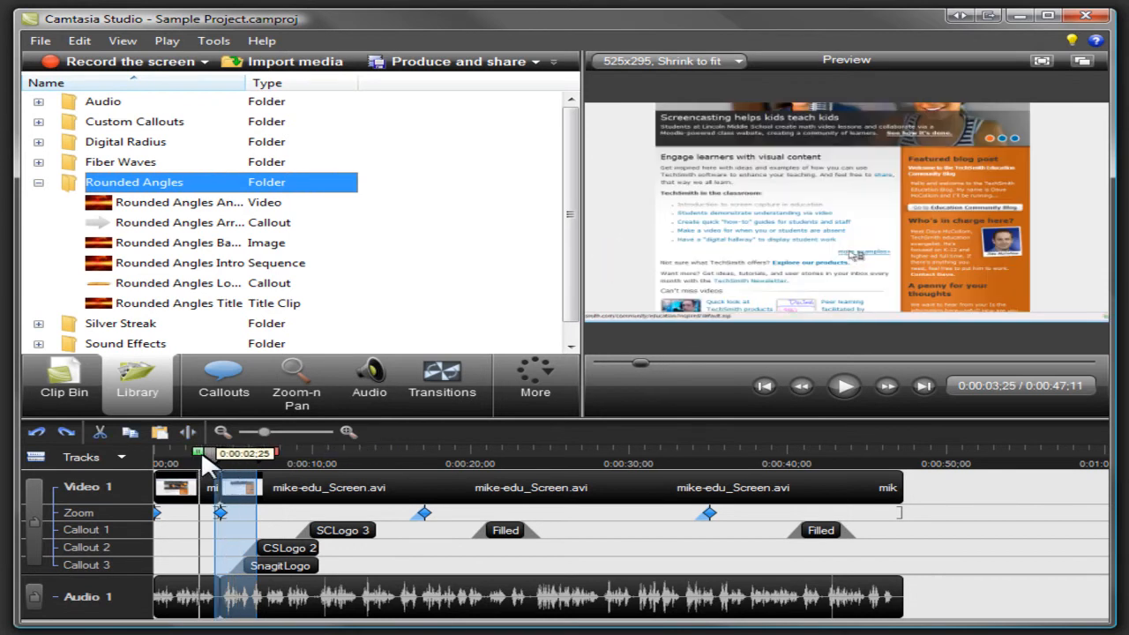
right_click(234, 487)
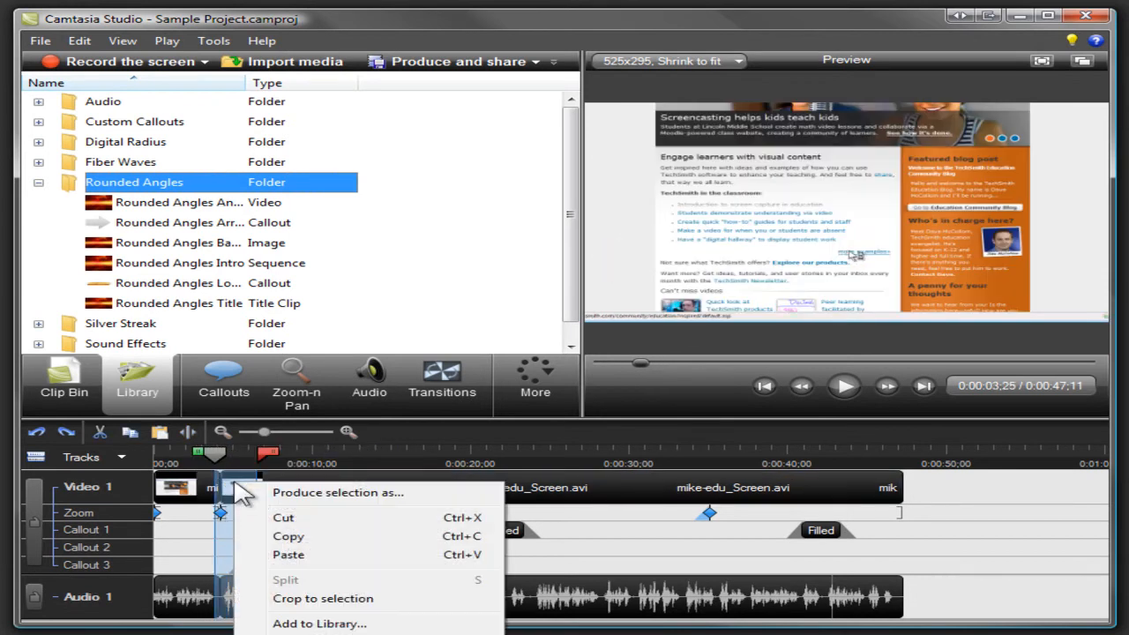
click(284, 624)
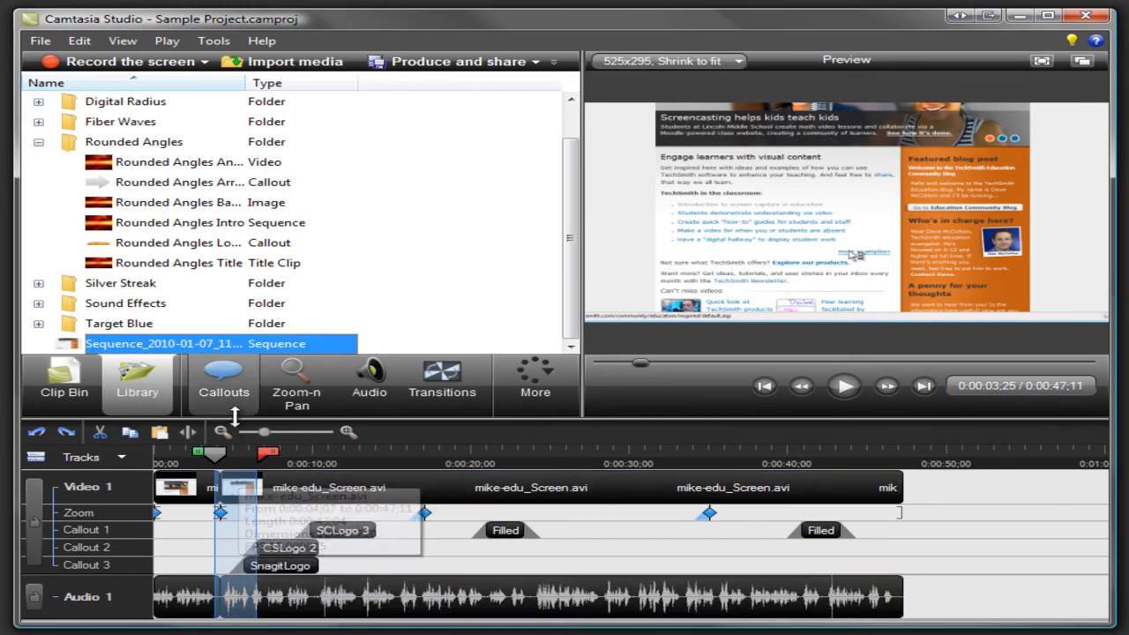
- Insert the Rounded Angles Title clip at the very start of the Video 1 track
click(228, 267)
drag(231, 269, 159, 485)
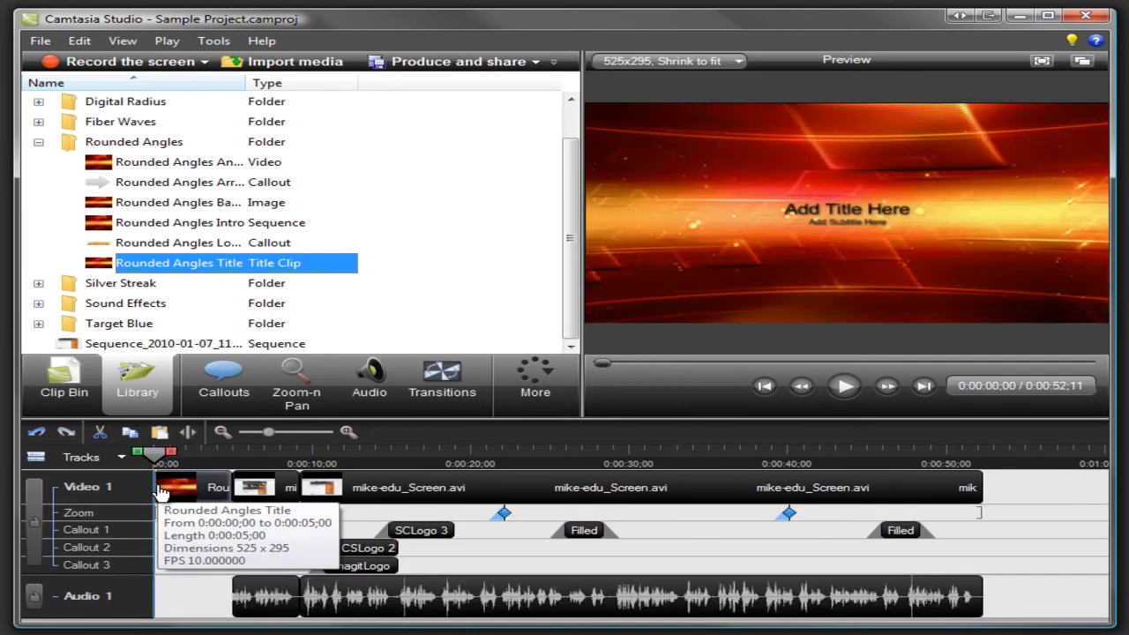
- Add a right-pointing arrow callout at 0:00:05;24 and shrink it over the banner below the Education Community heading
click(249, 474)
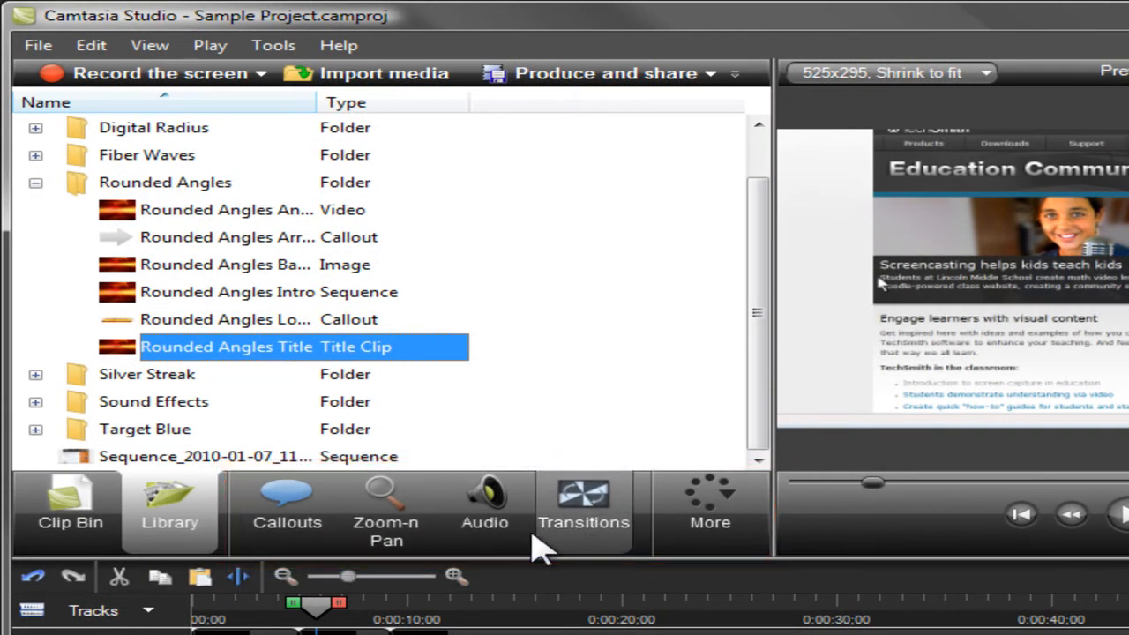
click(305, 529)
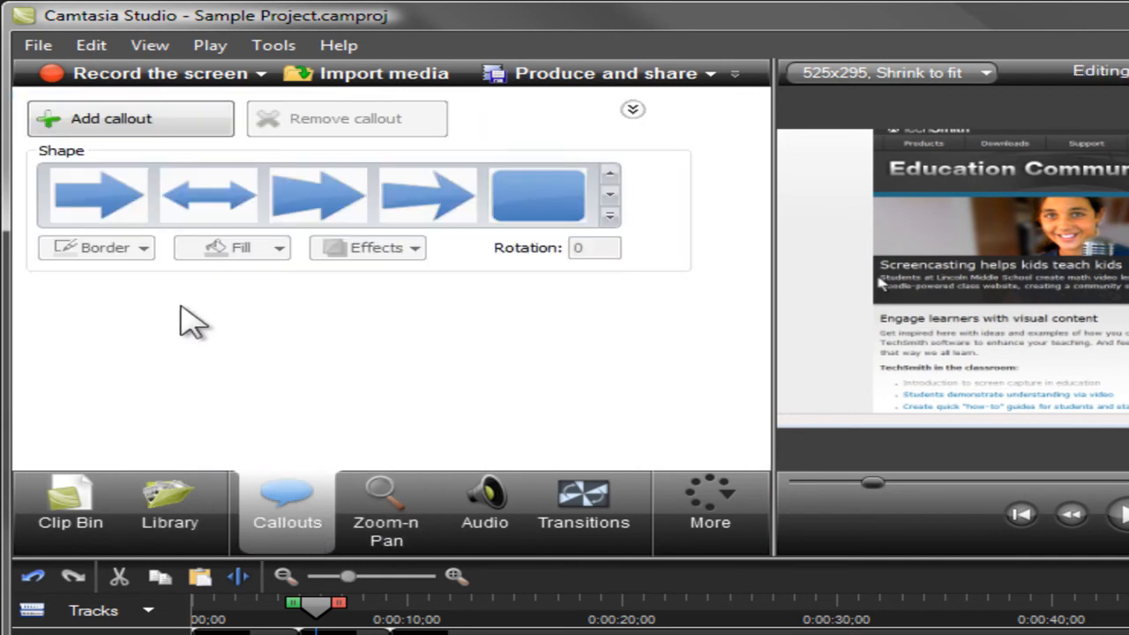
click(132, 216)
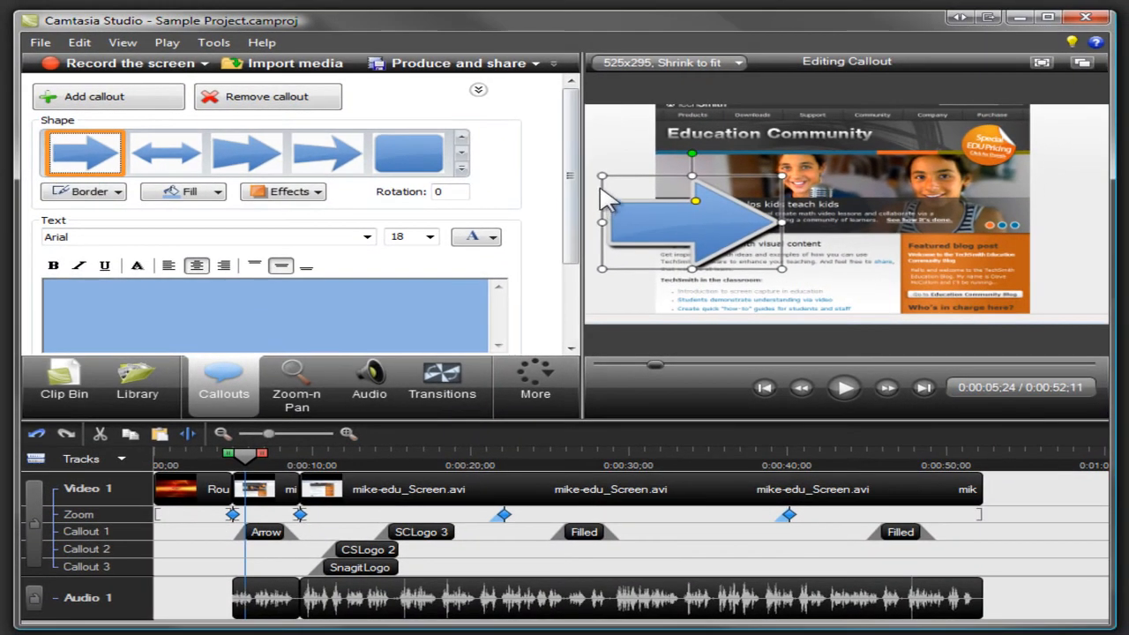
drag(602, 176, 678, 173)
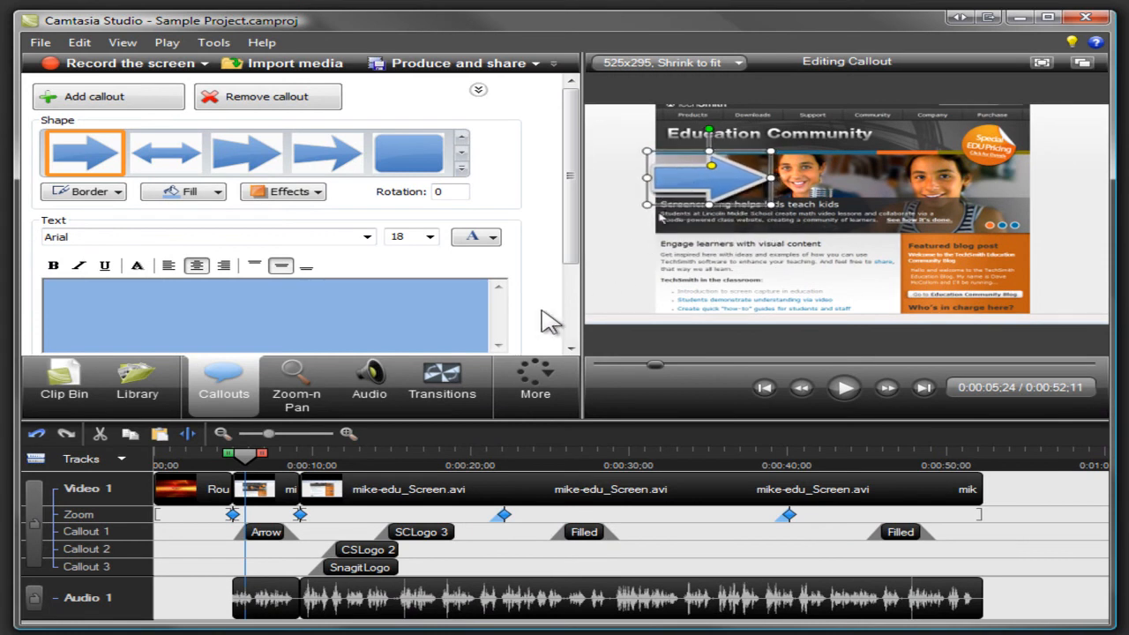
- Add a Fade through black transition between the Rounded Angles Title clip and the first screen recording clip
click(451, 372)
drag(445, 221, 269, 496)
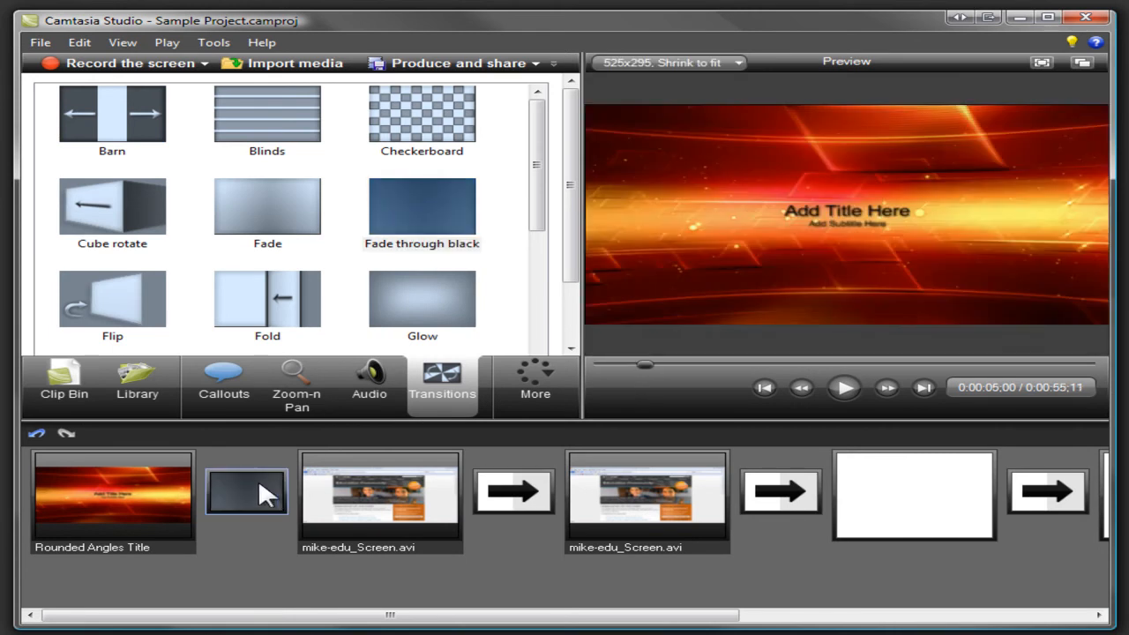
click(80, 393)
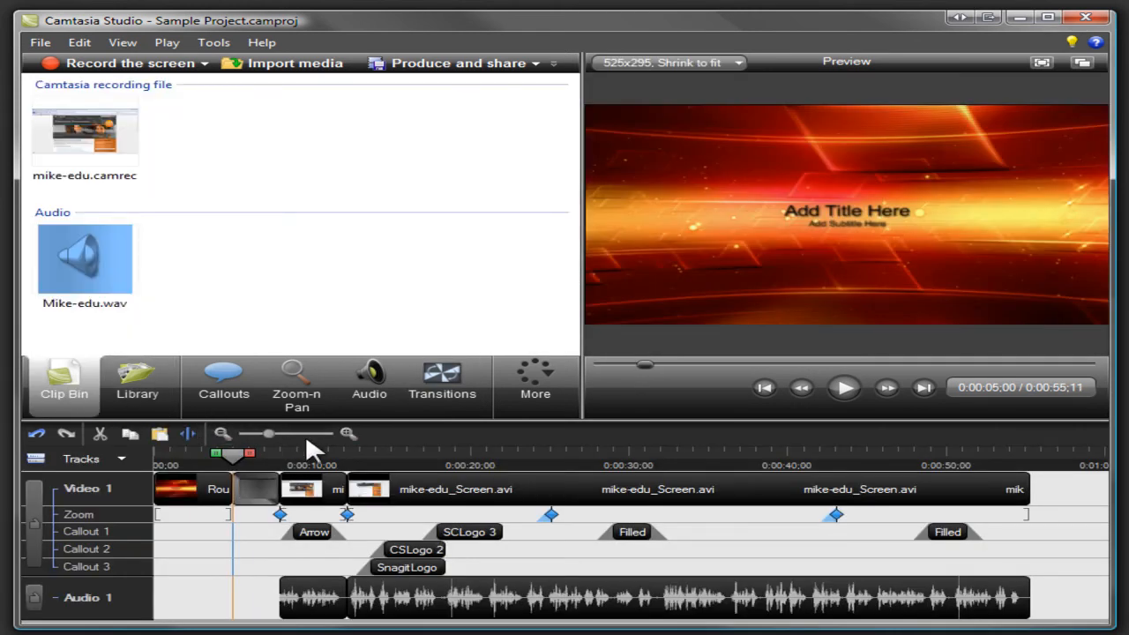
- Add a zoom keyframe at 0:00:13;03 with the zoom rectangle shrunk around the Get Inspired article text
click(361, 455)
click(295, 372)
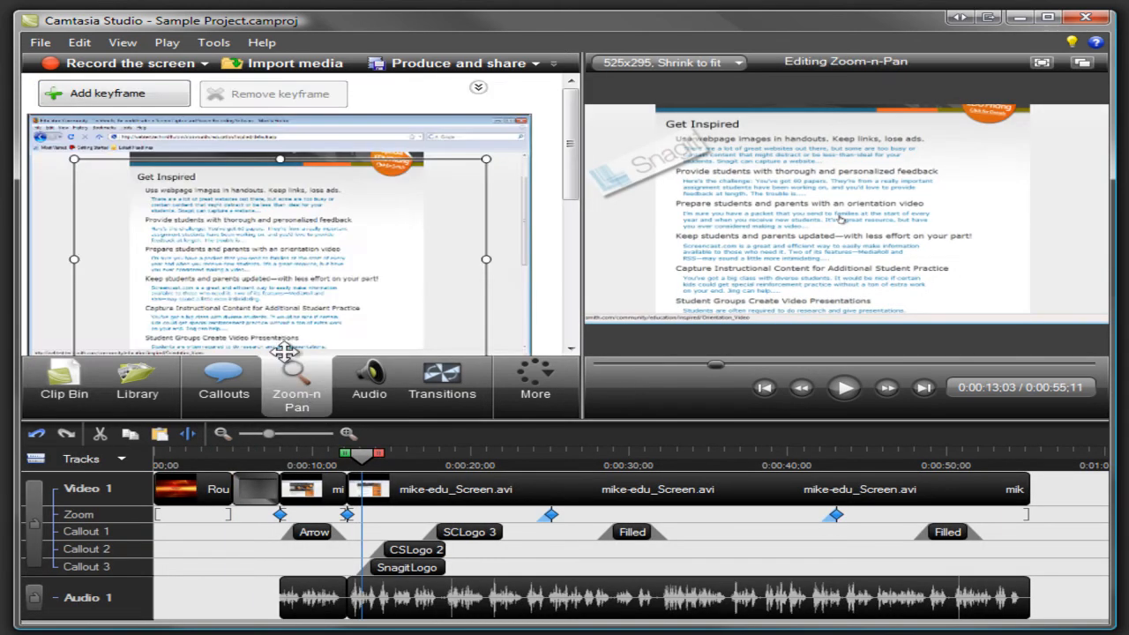
drag(75, 159, 229, 242)
drag(287, 300, 234, 265)
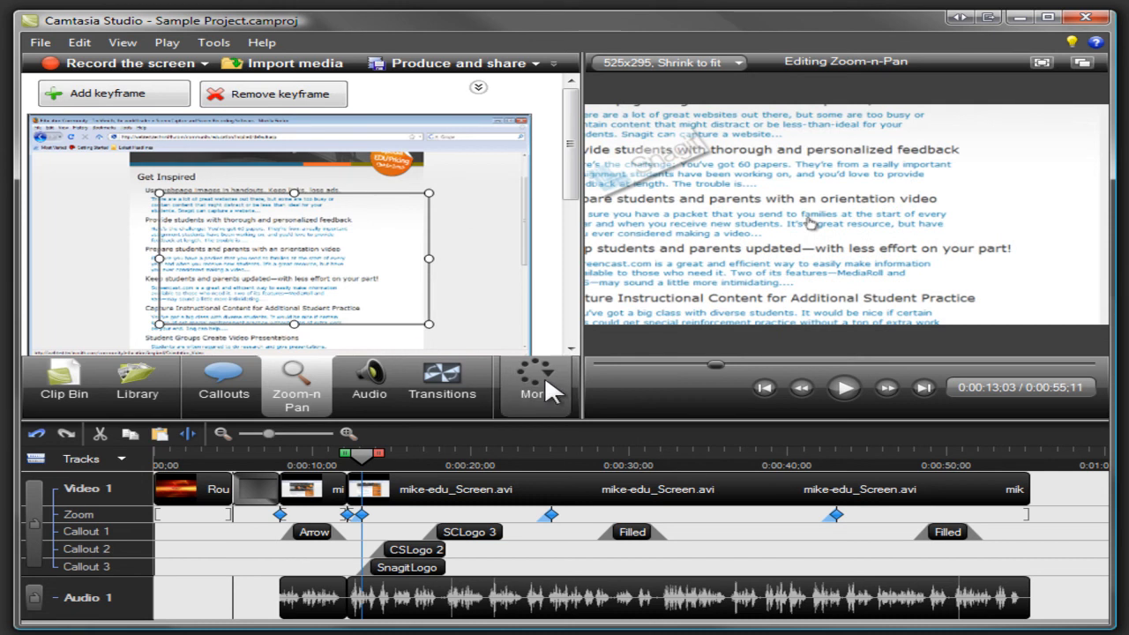
- Apply a yellow highlight effect to the mouse cursor through Cursor Effects
click(545, 379)
click(548, 407)
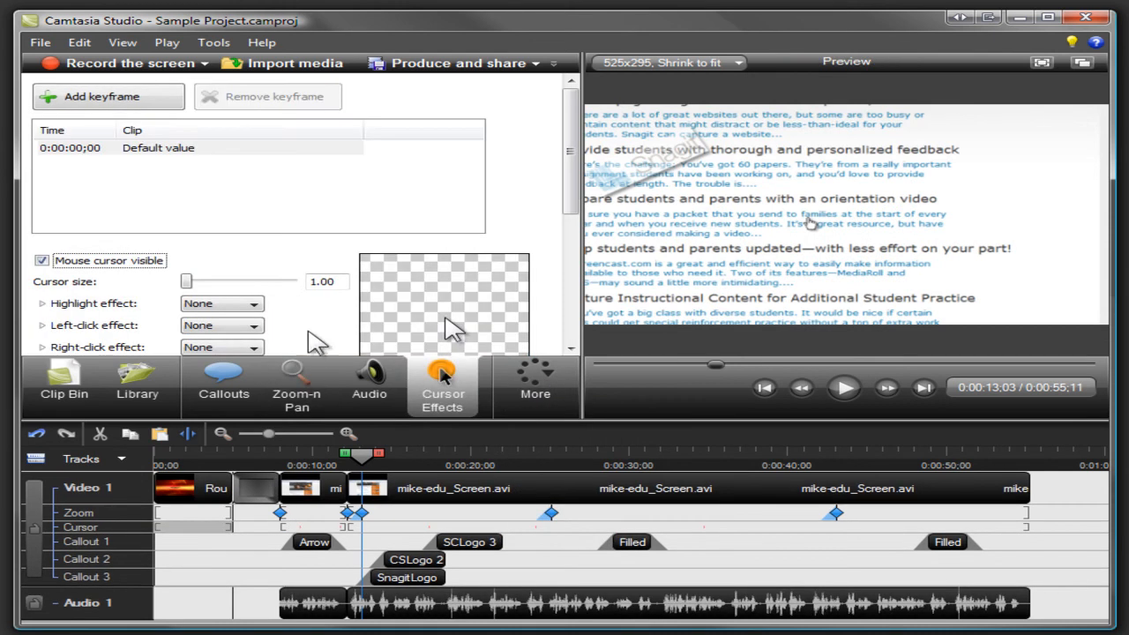
click(254, 304)
click(229, 326)
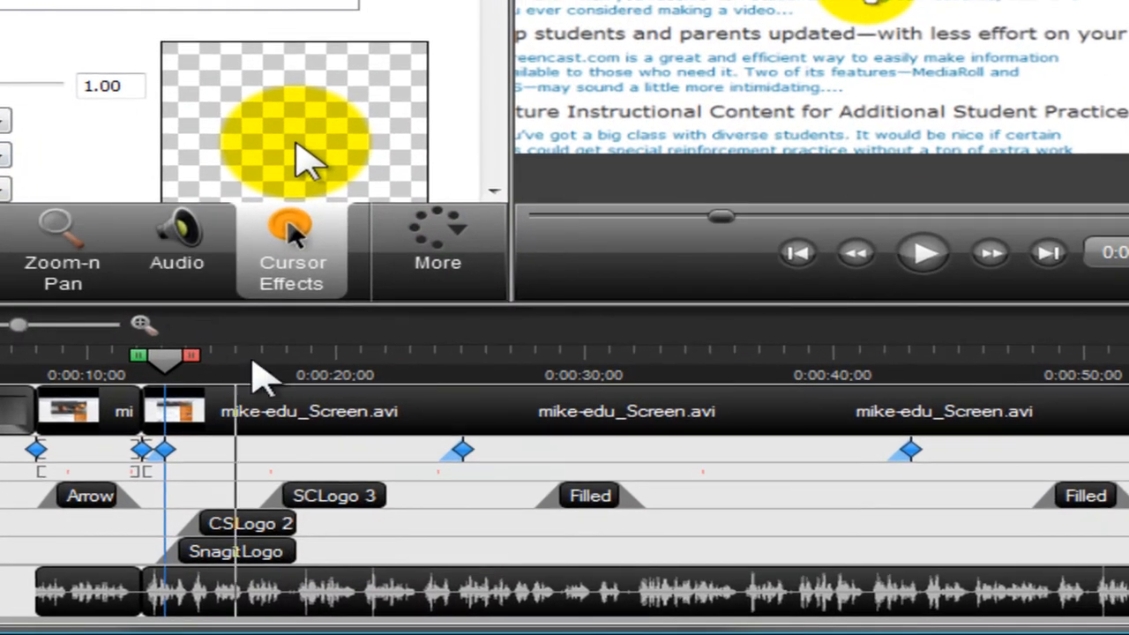
- Enlarge the filled callout listing "Image & Video, Easy to Use, Free!" at about 0:00:29
click(578, 499)
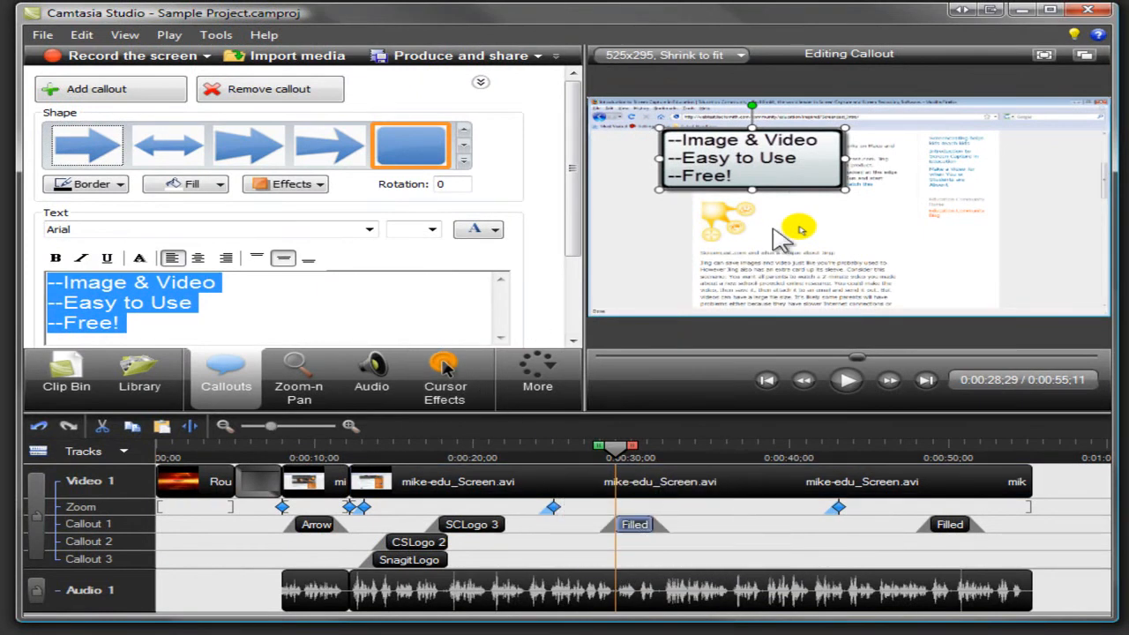
drag(844, 189, 889, 219)
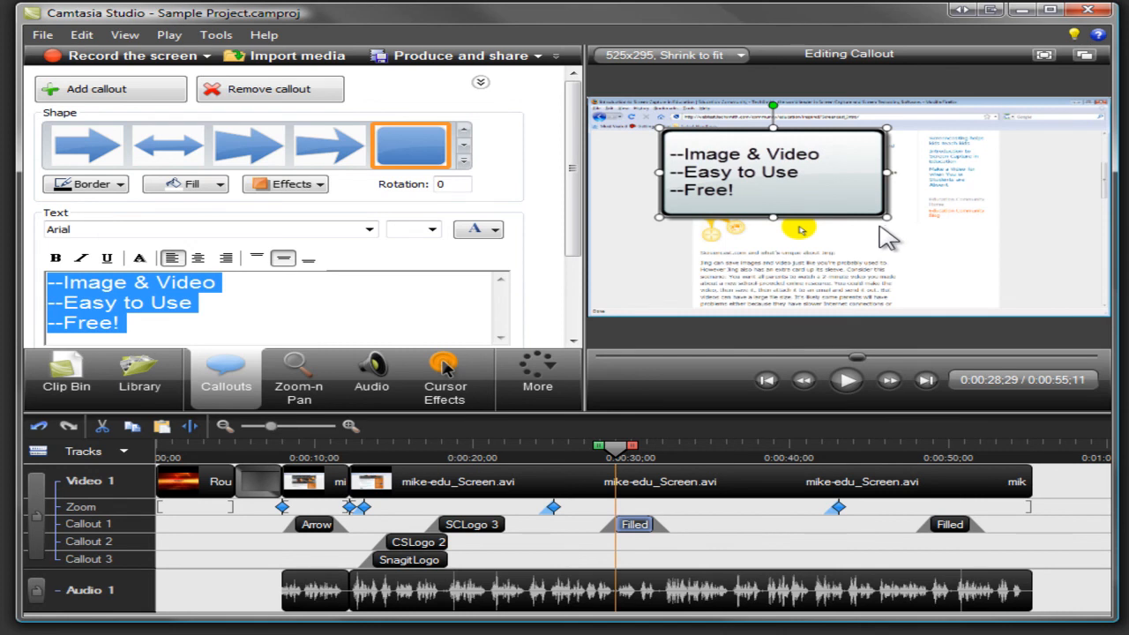
click(94, 371)
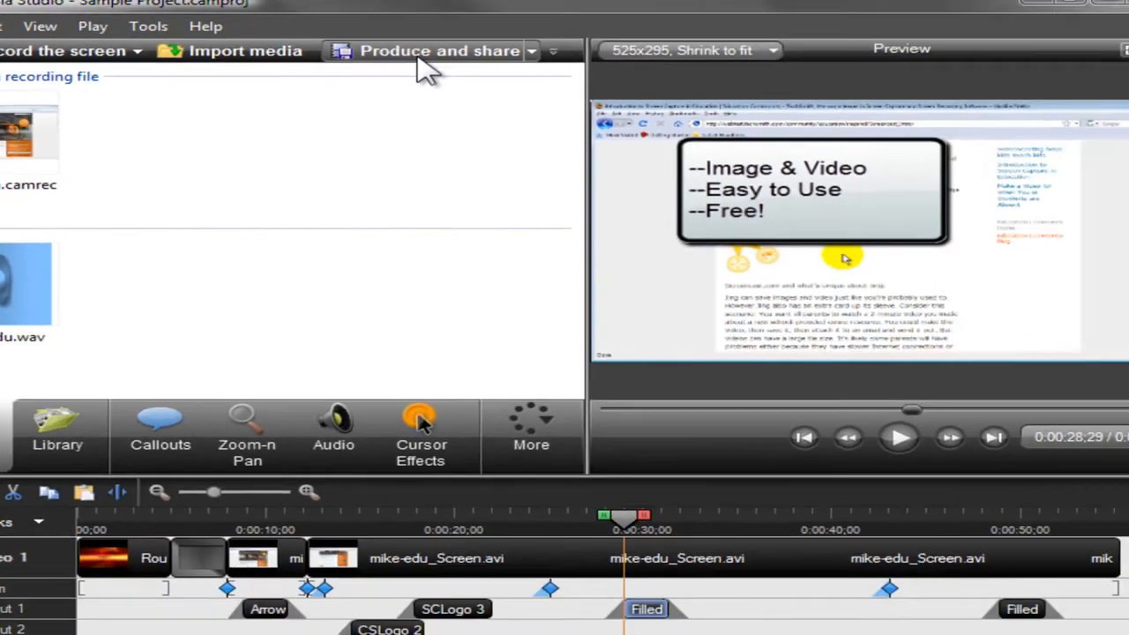
- Produce the video with the Blog preset in the Production Wizard
click(426, 70)
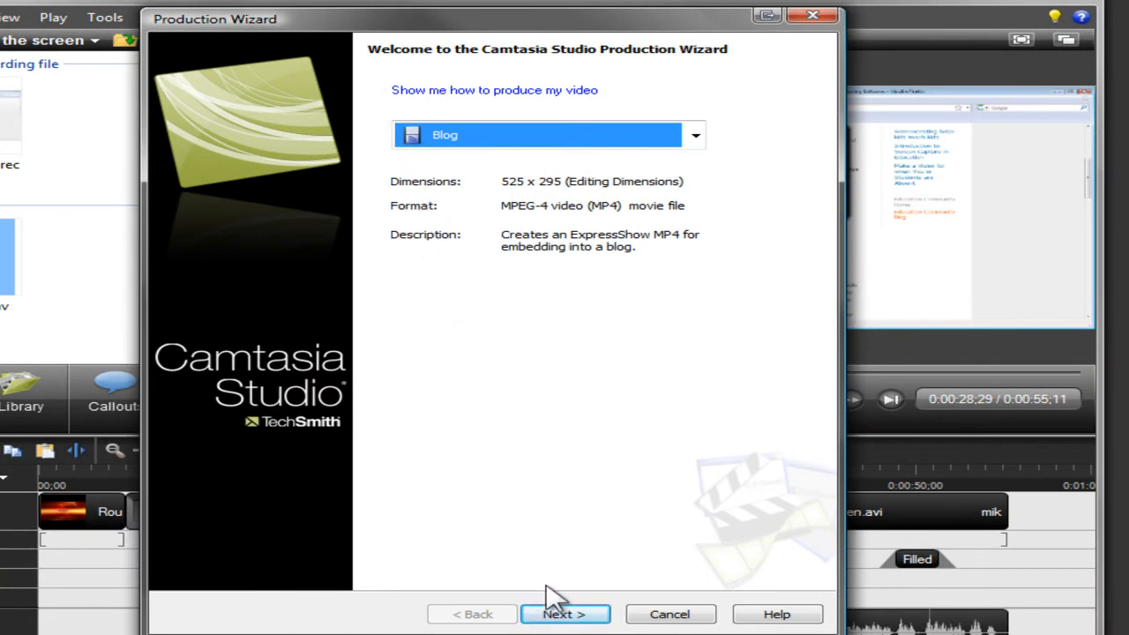
click(566, 613)
click(565, 613)
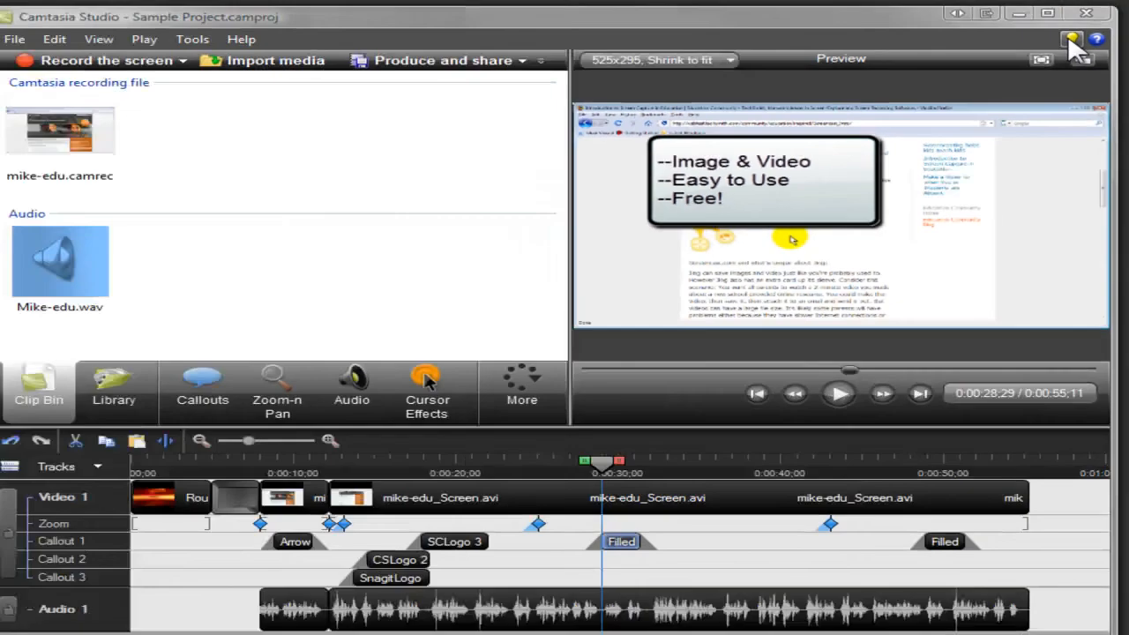
- Open the TechSmith Learning Center web page from the editor
click(1073, 41)
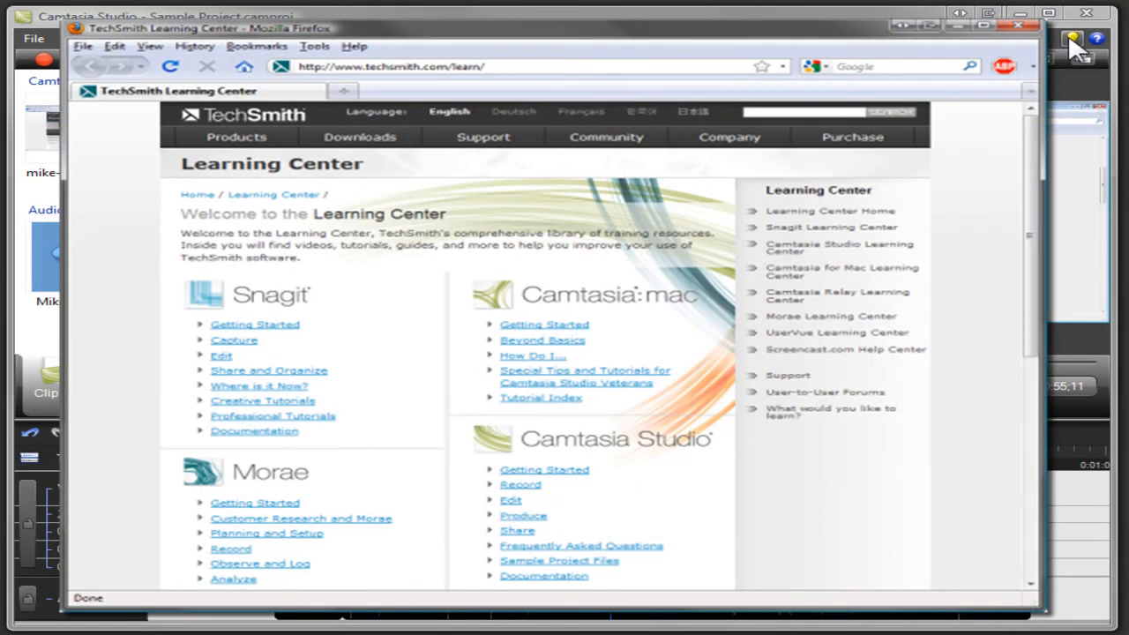